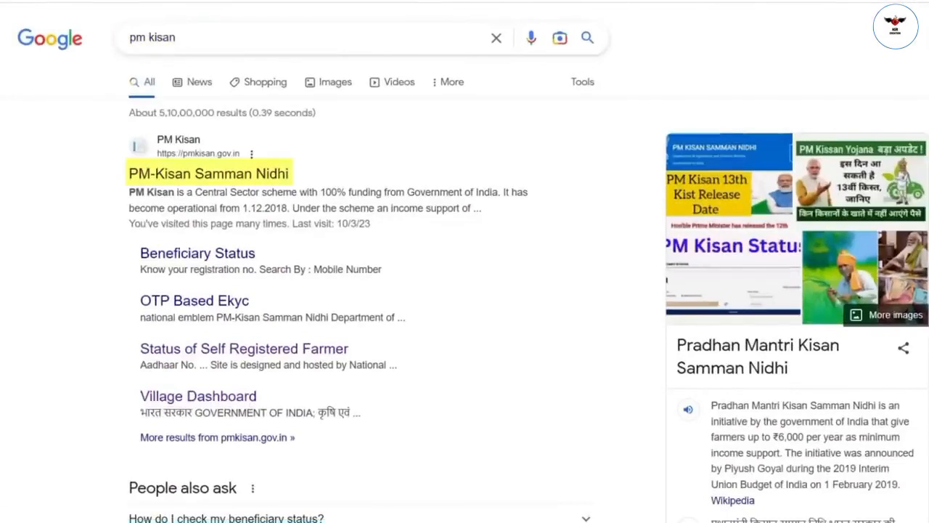
Step: Open the official PM-Kisan Samman Nidhi result and scroll down to the Farmers Corner tiles
click(247, 177)
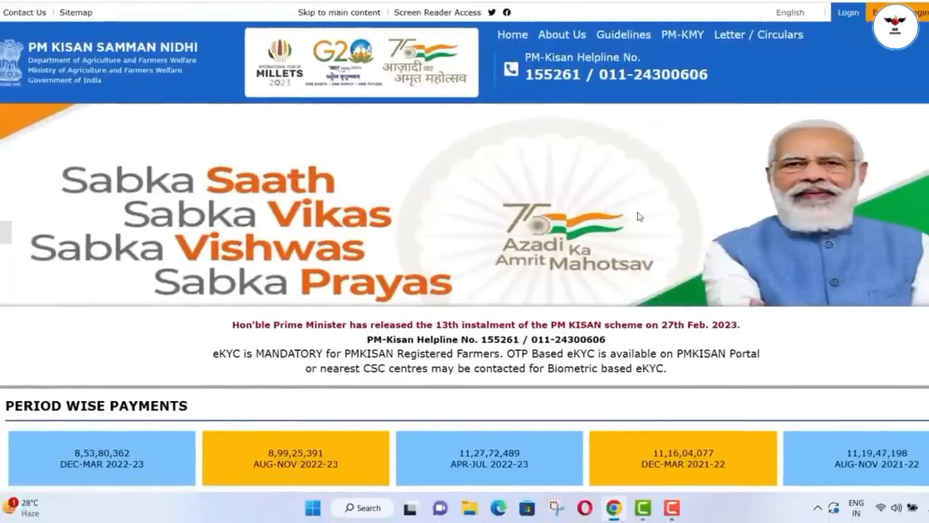
scroll(639, 218, down, 3)
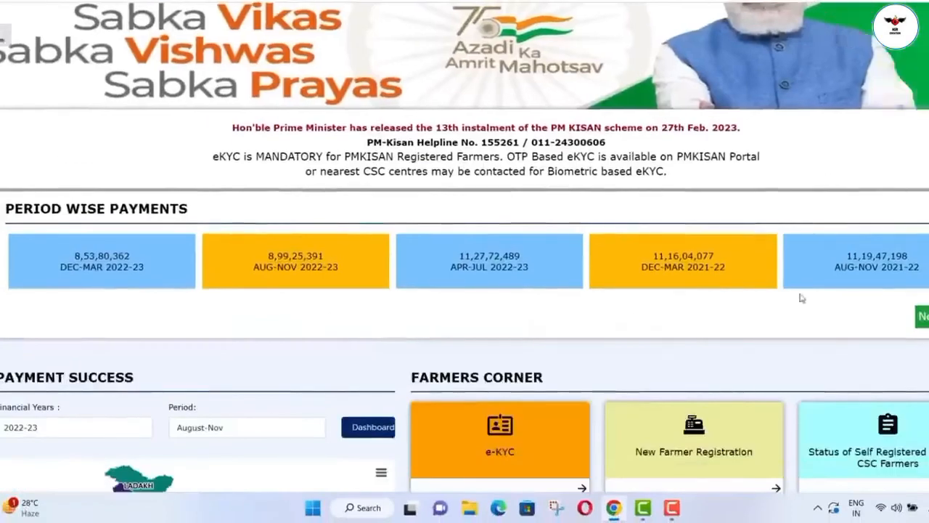
scroll(799, 297, down, 5)
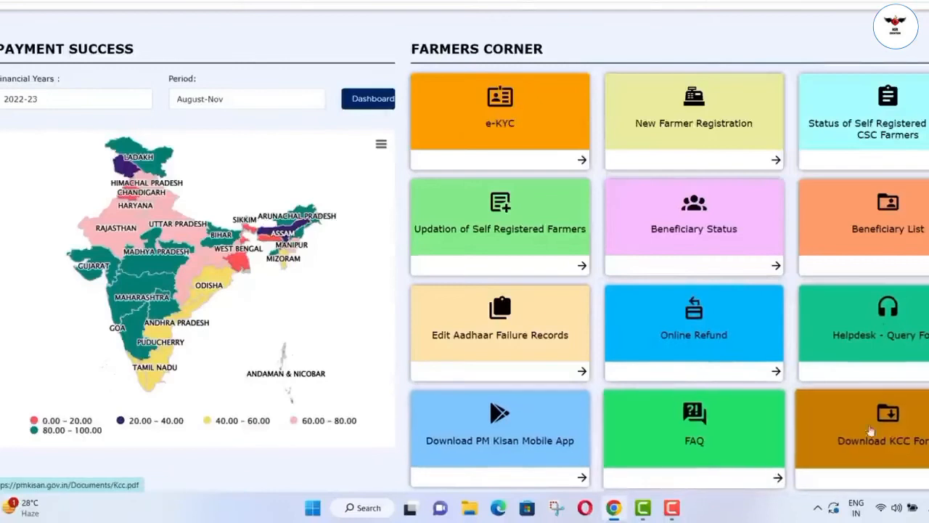
Step: Start a Rural New Farmer Registration with the farmer's Aadhaar and mobile numbers
click(708, 108)
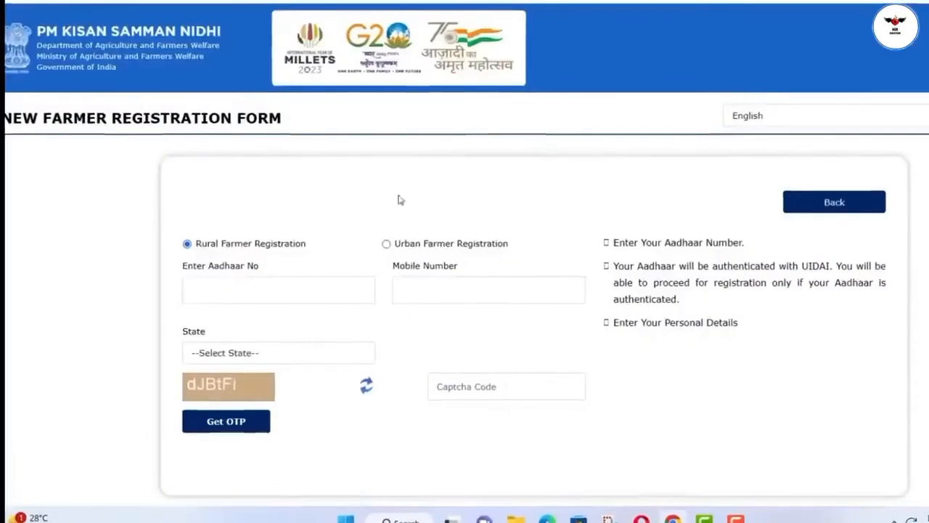
click(386, 243)
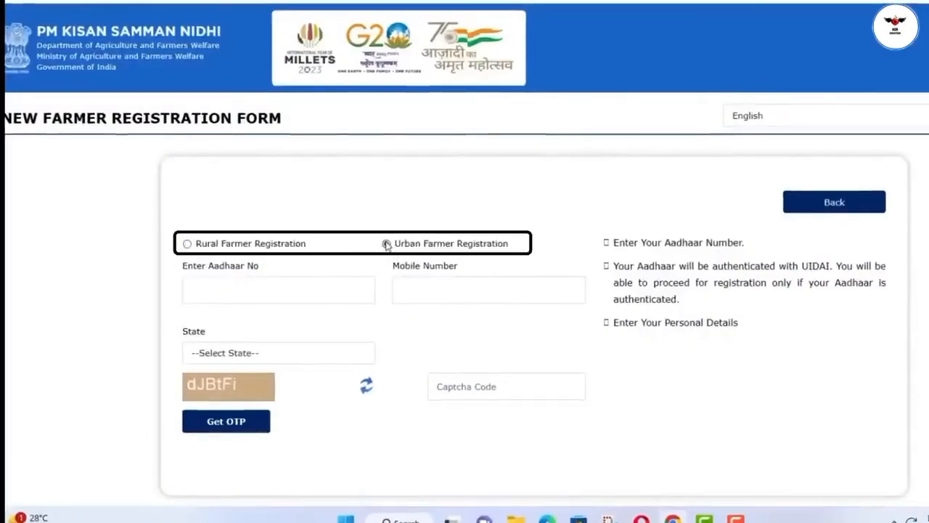
click(187, 244)
click(283, 288)
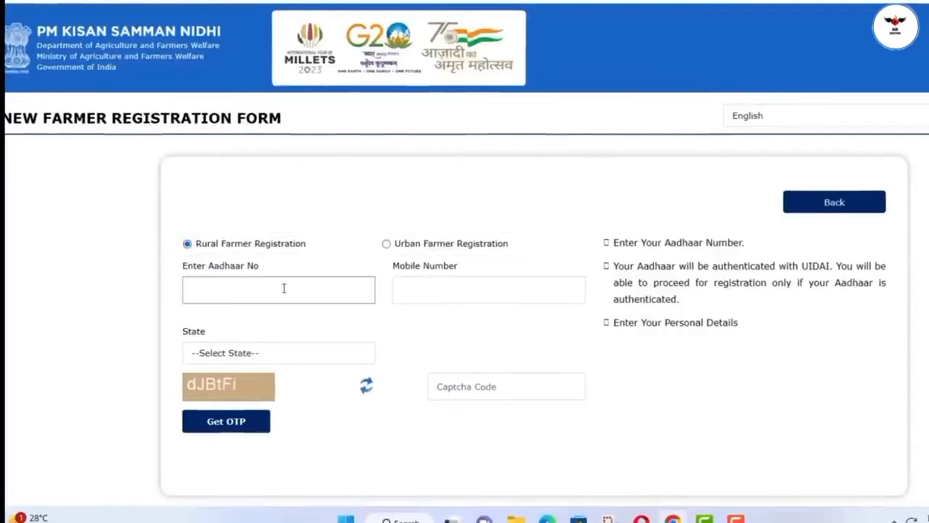
text(****)
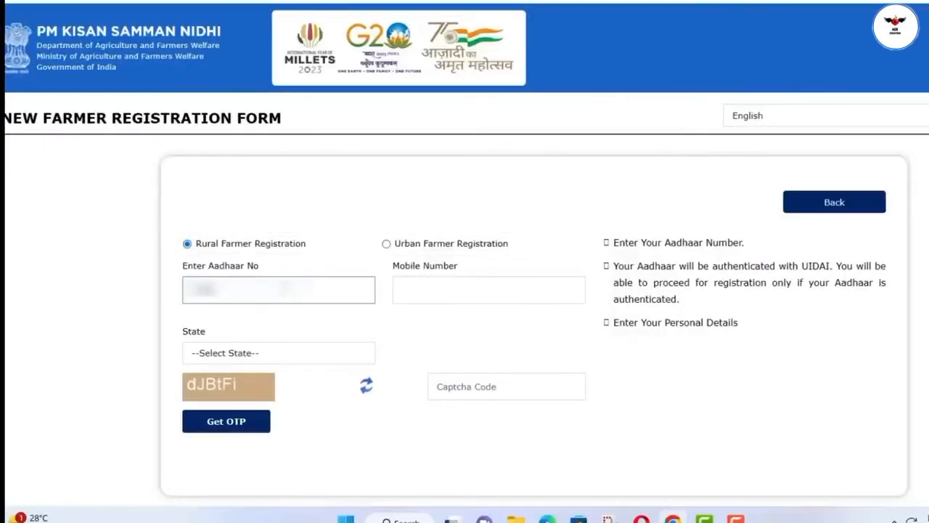
text(****)
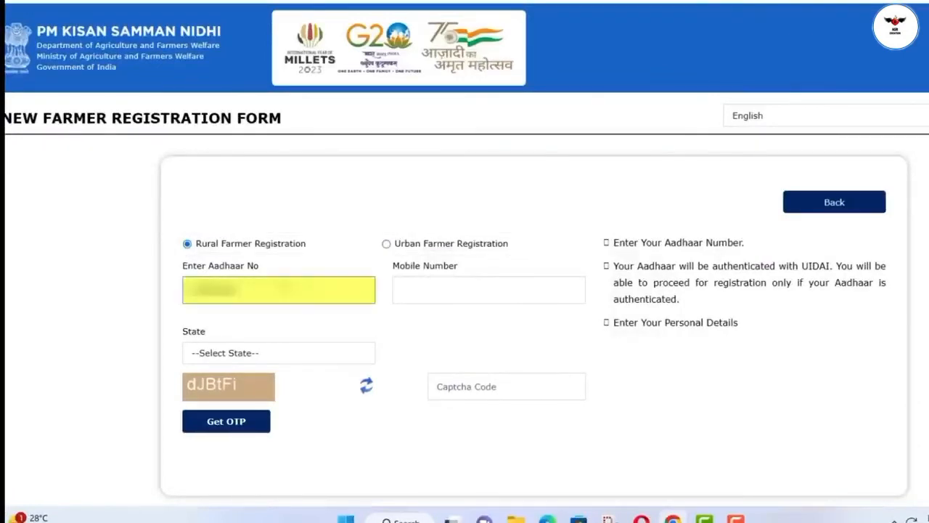
text(***)
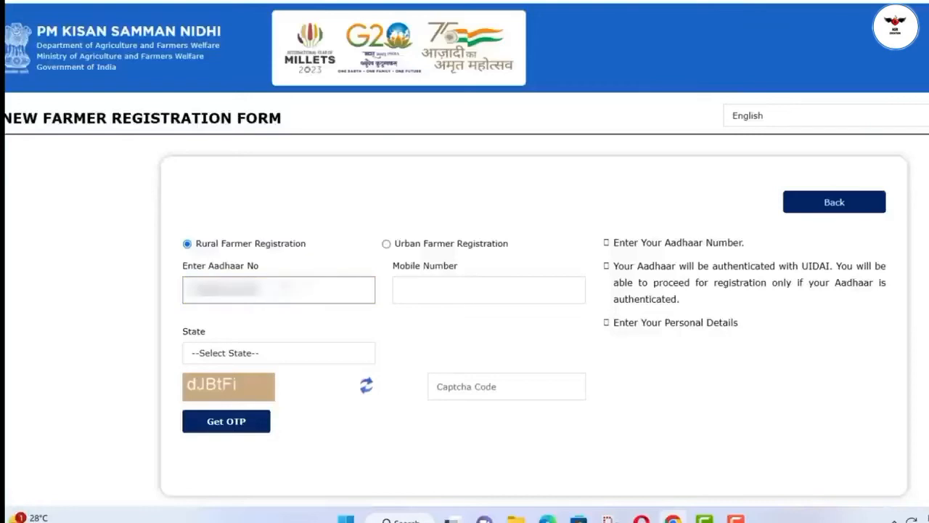
click(497, 293)
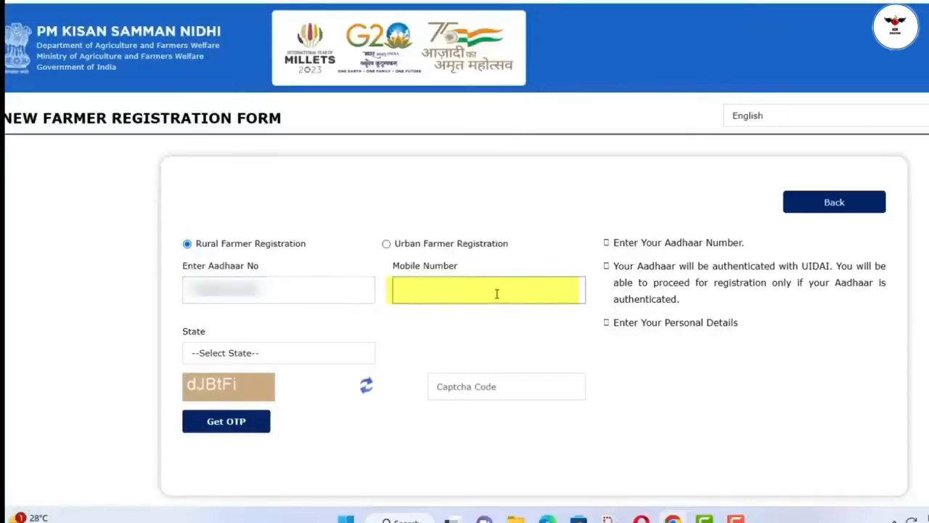
text(**********)
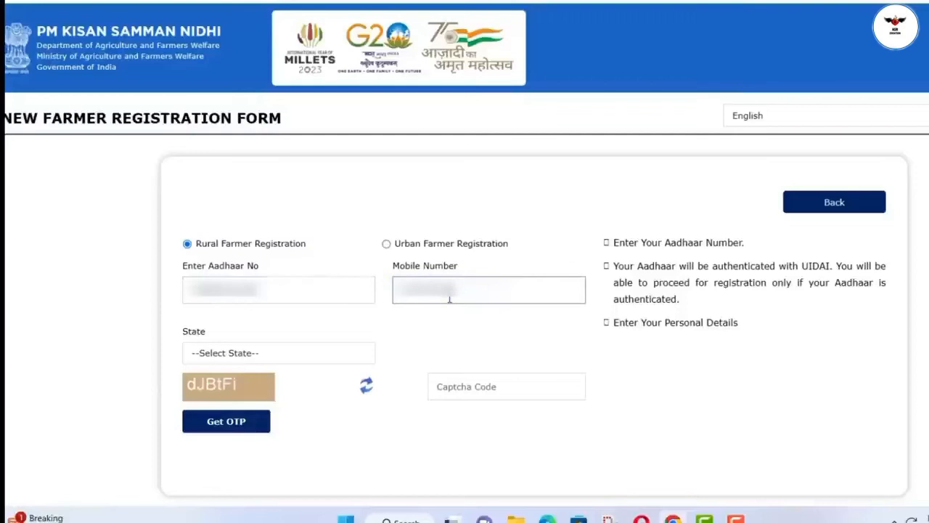
Step: Select UTTAR PRADESH as the state, enter the captcha, and request the mobile OTP
click(297, 352)
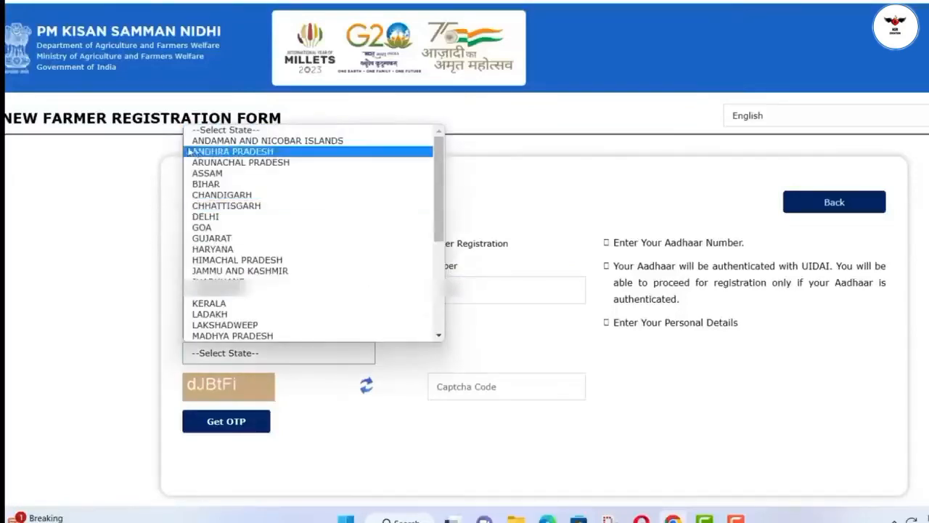
scroll(249, 321, down, 2)
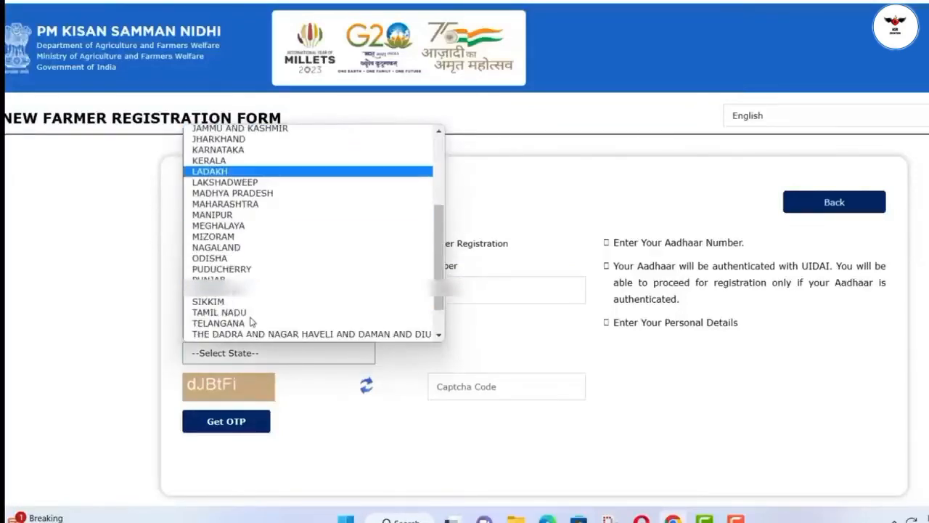
scroll(250, 298, down, 1)
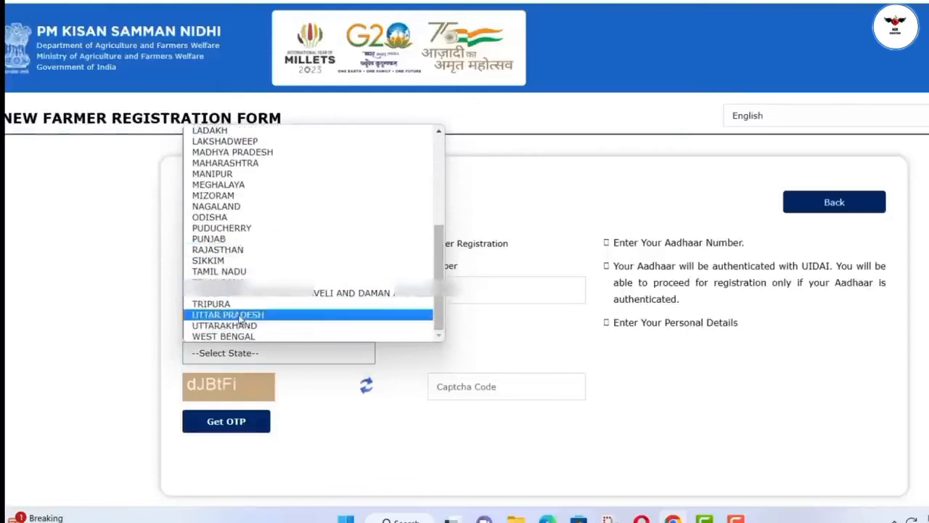
click(241, 317)
click(460, 387)
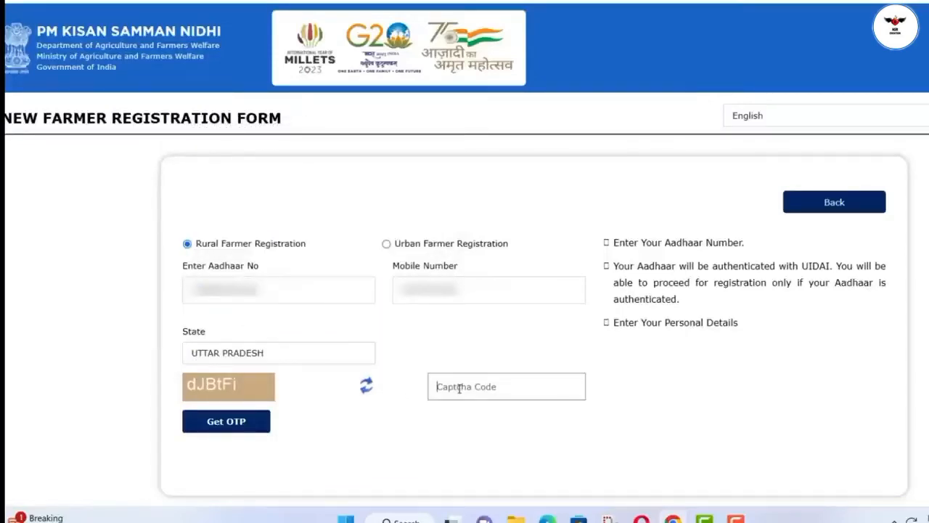
text(dJBtFi)
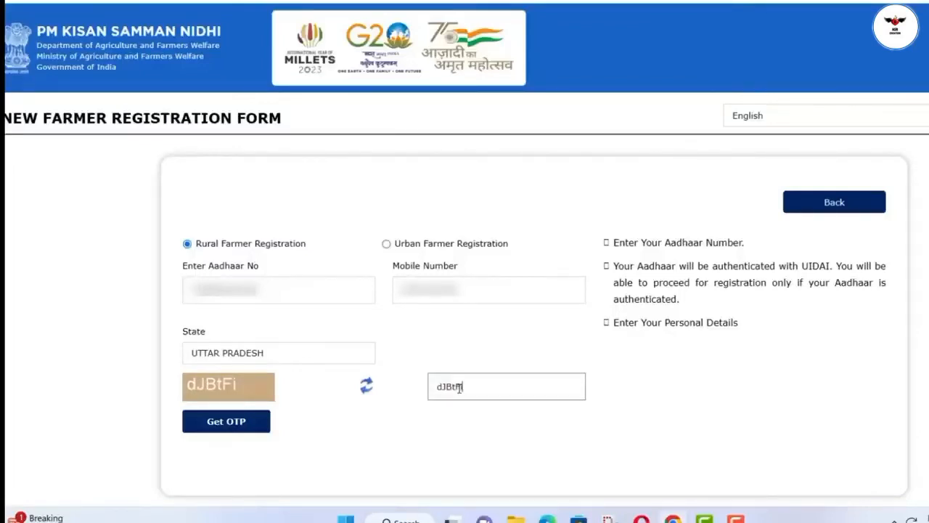
click(226, 425)
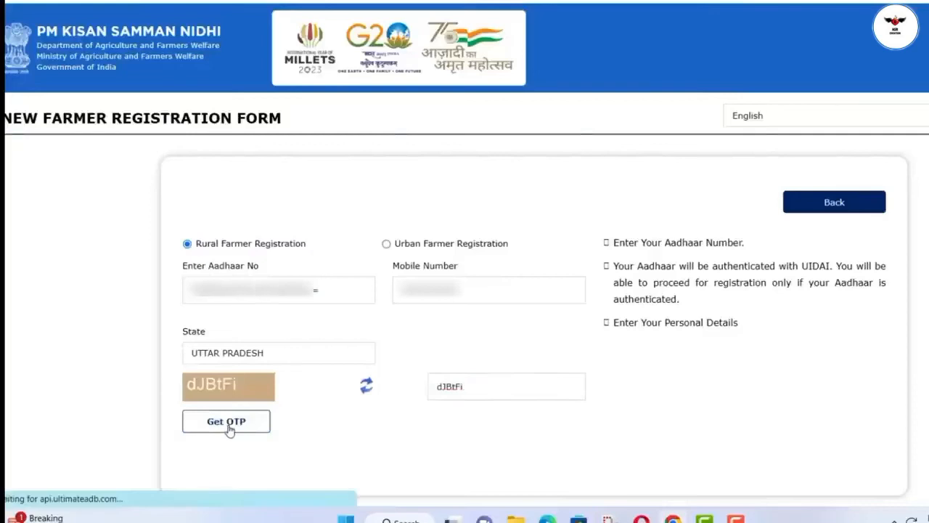
click(296, 405)
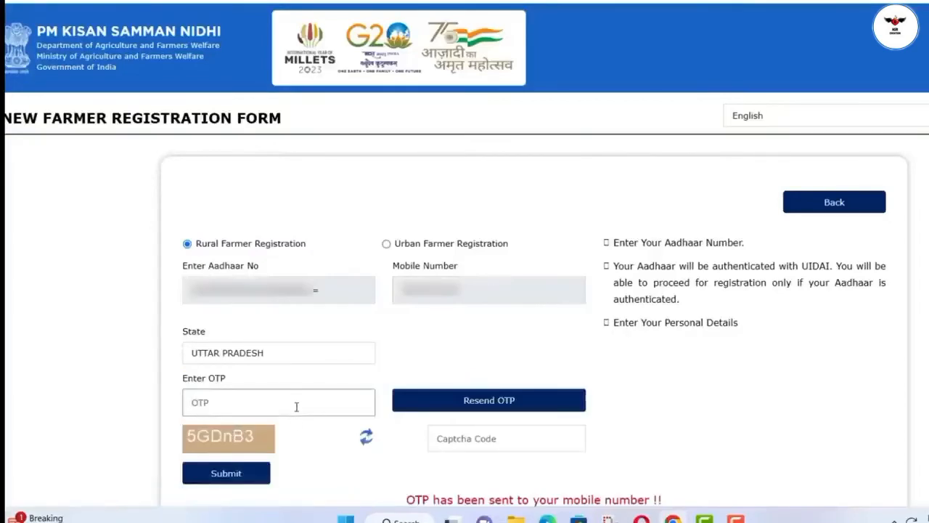
Step: Submit the mobile OTP with the new captcha, then verify the Aadhaar-registered mobile OTP
scroll(296, 406, down, 2)
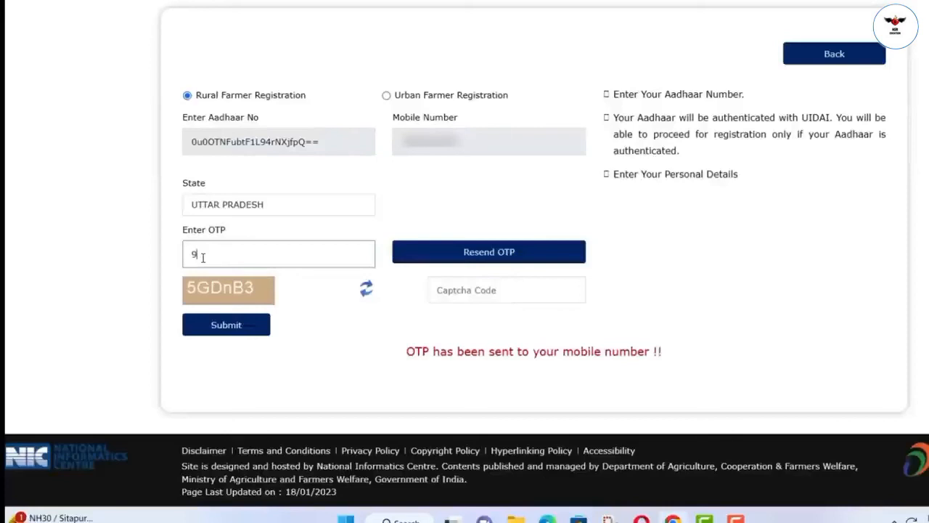
click(466, 290)
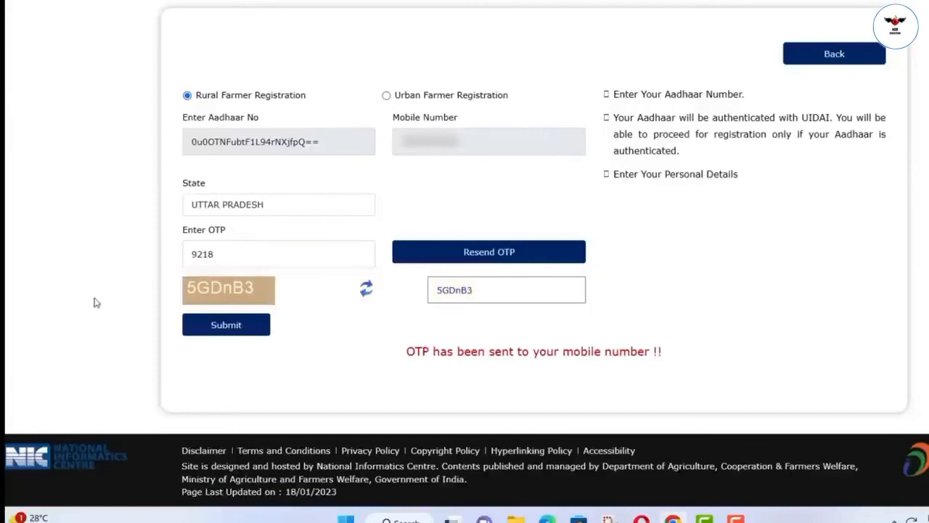
click(234, 329)
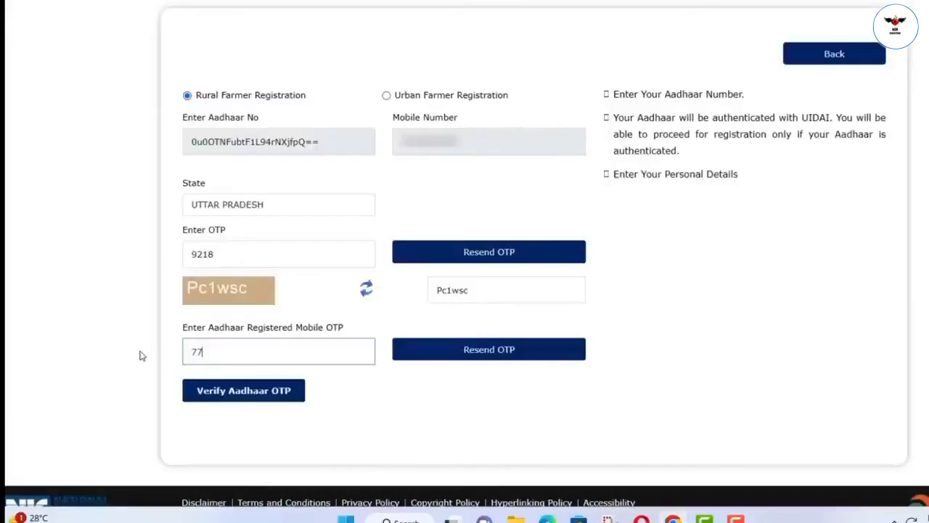
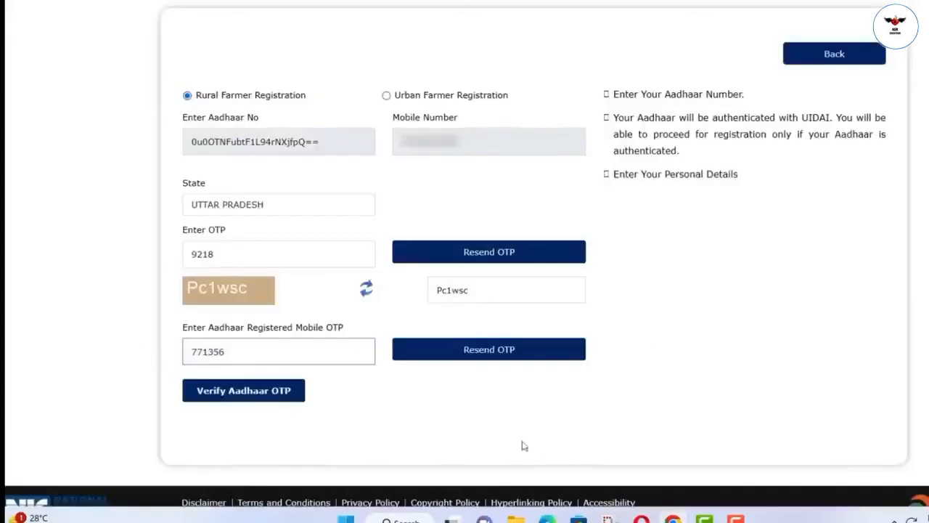
click(268, 397)
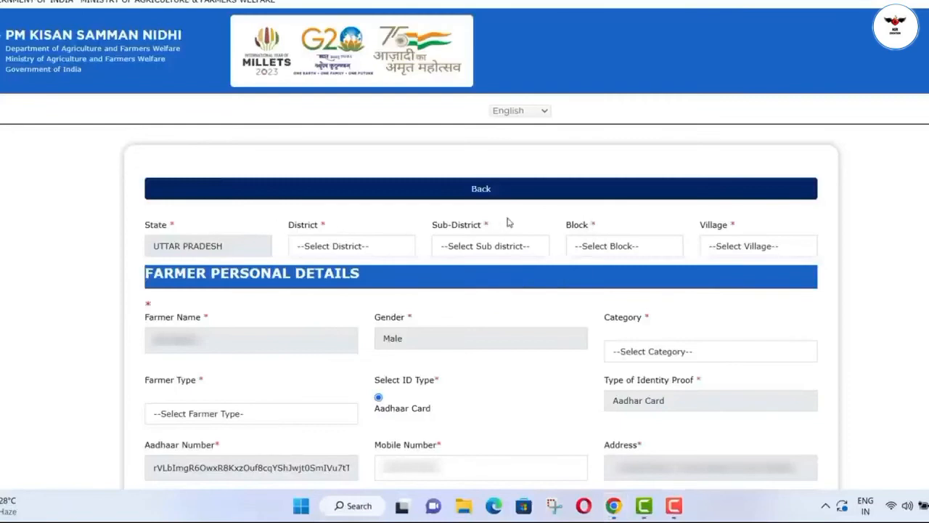
Step: Select the farmer's District, Sub-District, Block and Village from the dropdowns
scroll(623, 322, down, 2)
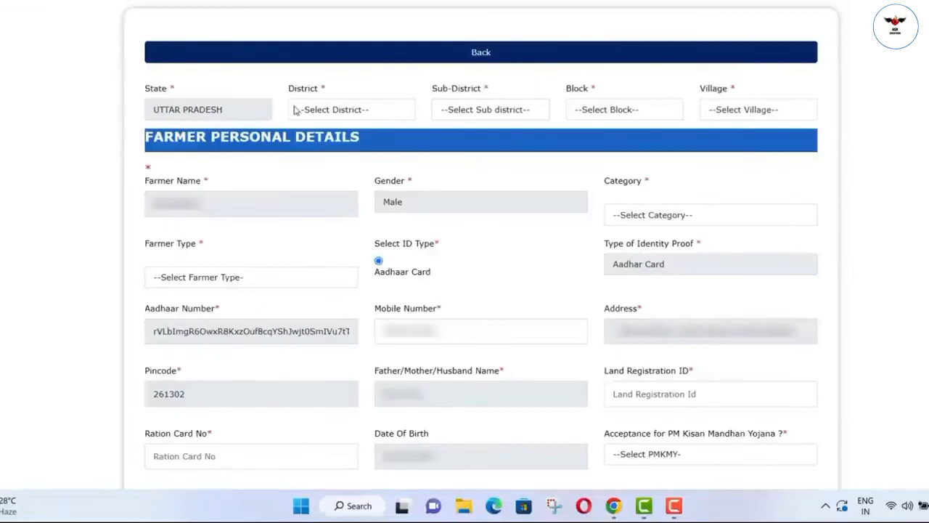
click(394, 109)
scroll(327, 291, down, 5)
click(327, 321)
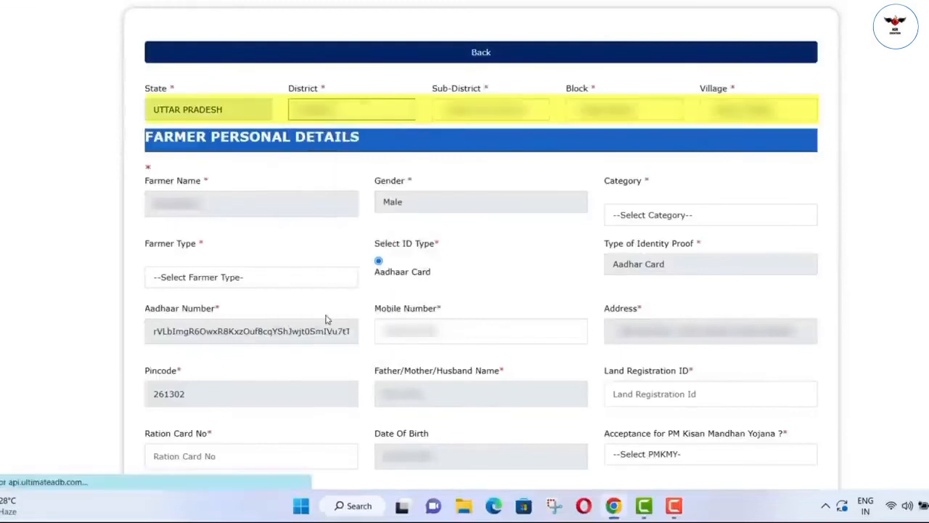
click(491, 109)
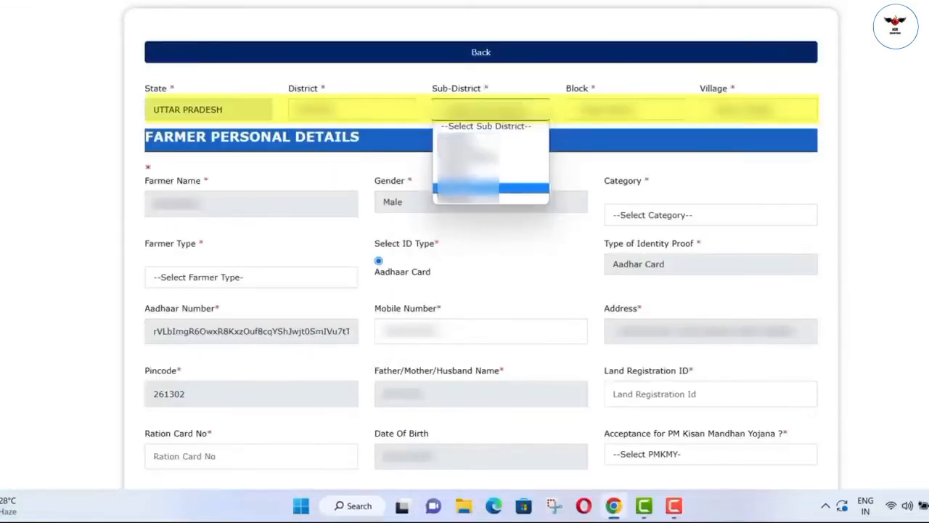
click(491, 188)
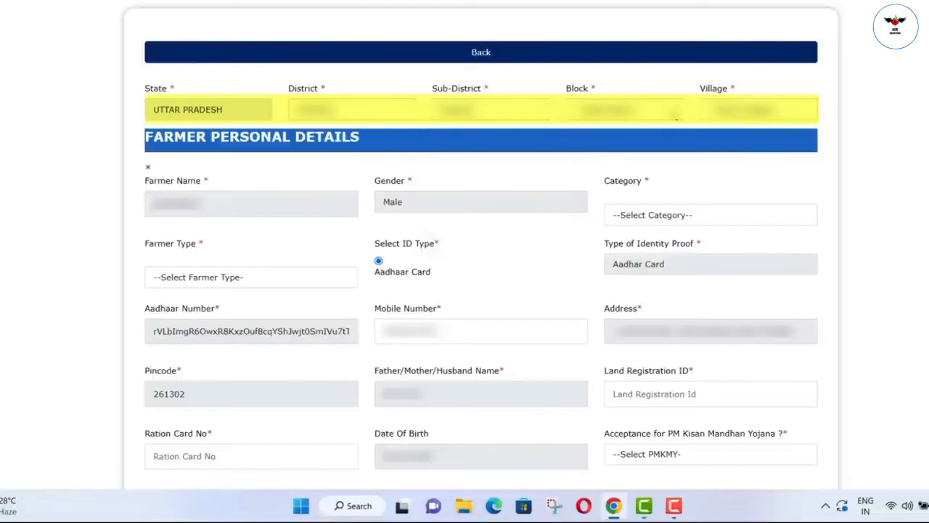
click(656, 122)
click(617, 189)
click(756, 116)
scroll(748, 181, down, 10)
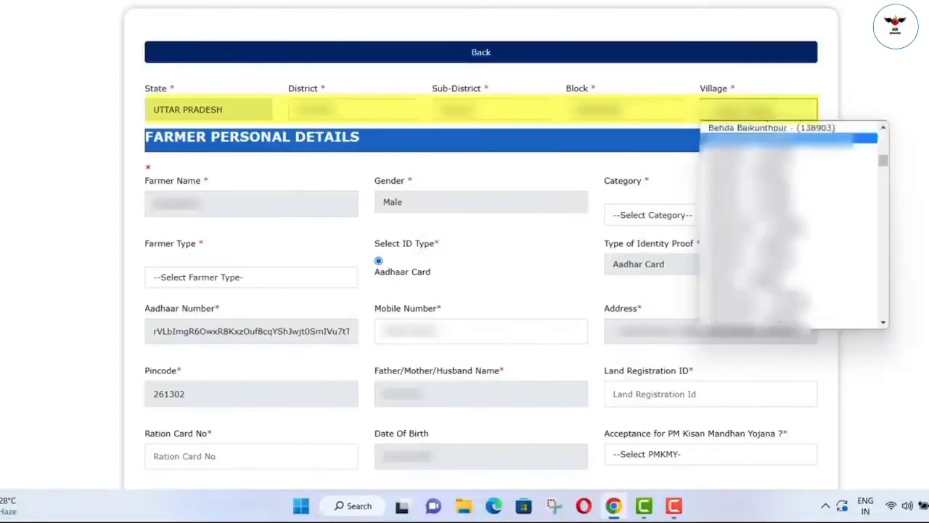
scroll(752, 273, down, 7)
click(752, 173)
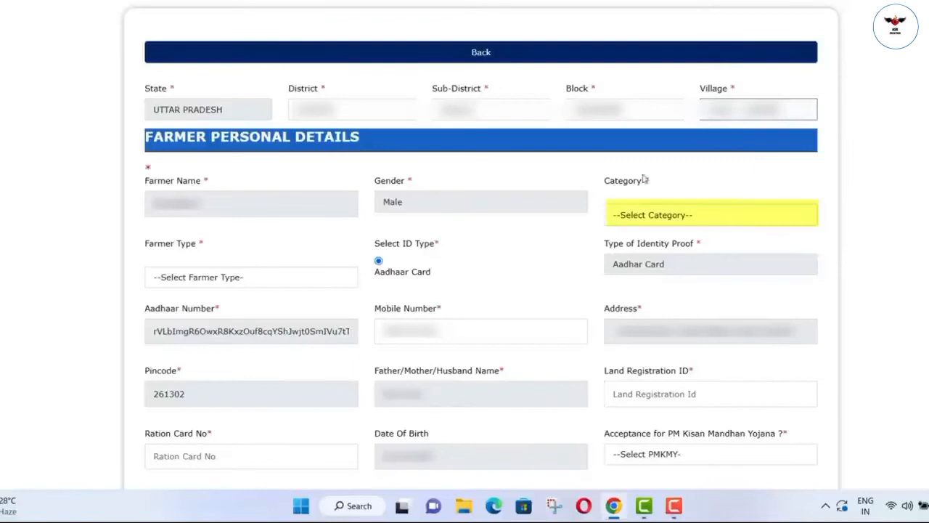
Step: Set the farmer Category to SC and Farmer Type to Small (1-2Ha)
click(683, 219)
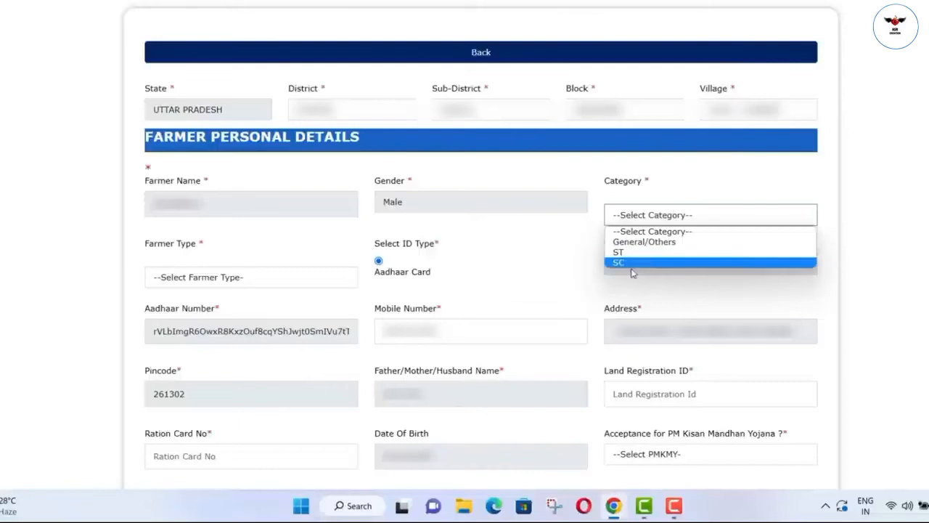
click(632, 264)
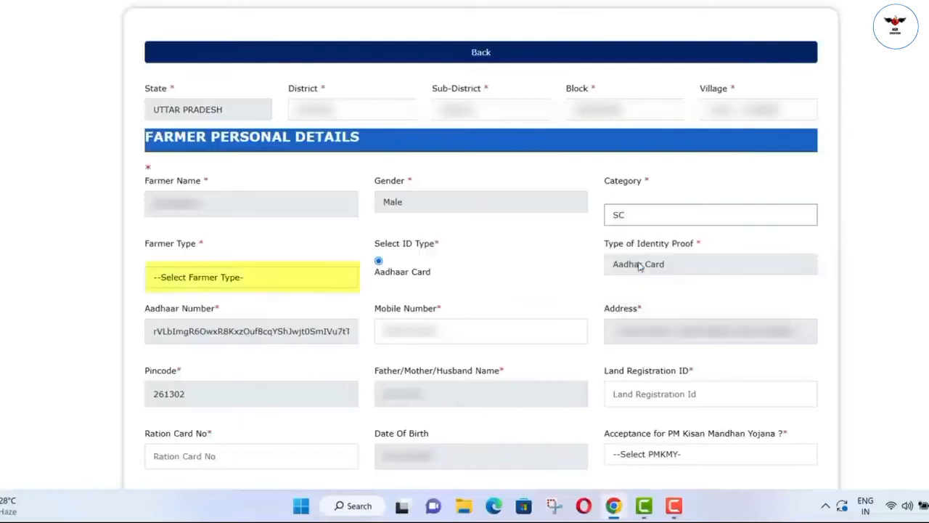
click(318, 282)
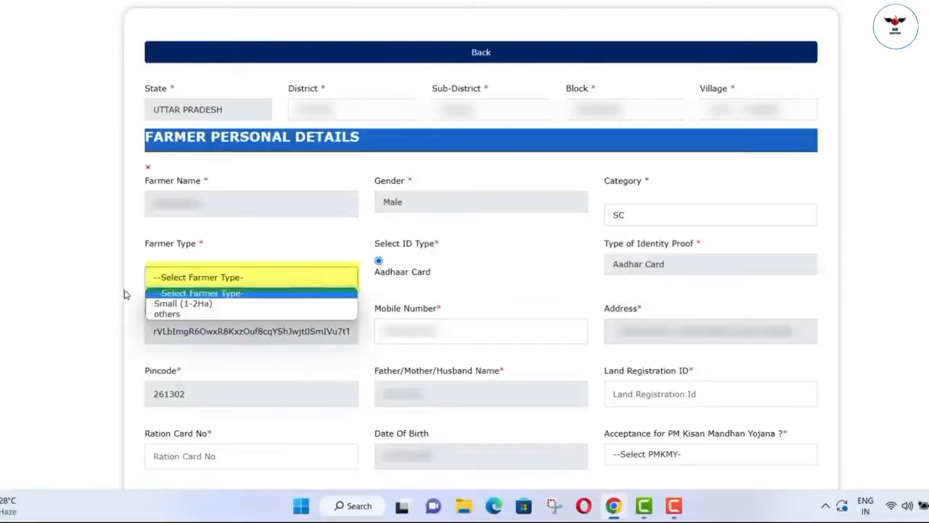
click(202, 303)
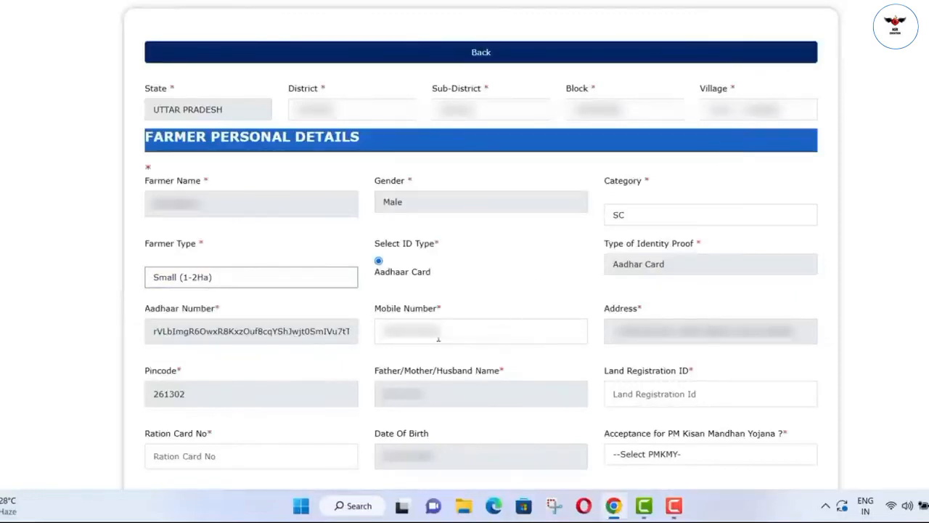
Step: Search Google for 'bhule' to find the Bhulekh land records site
scroll(470, 278, down, 3)
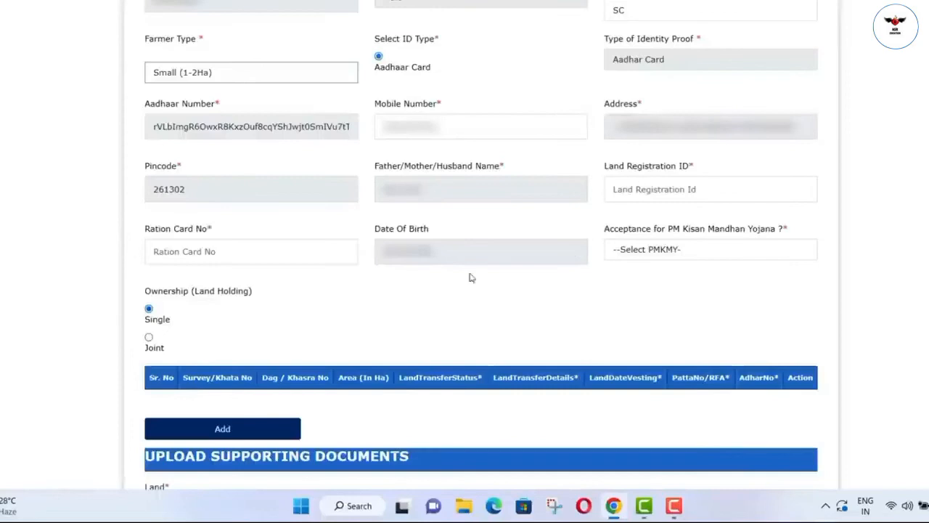
click(639, 188)
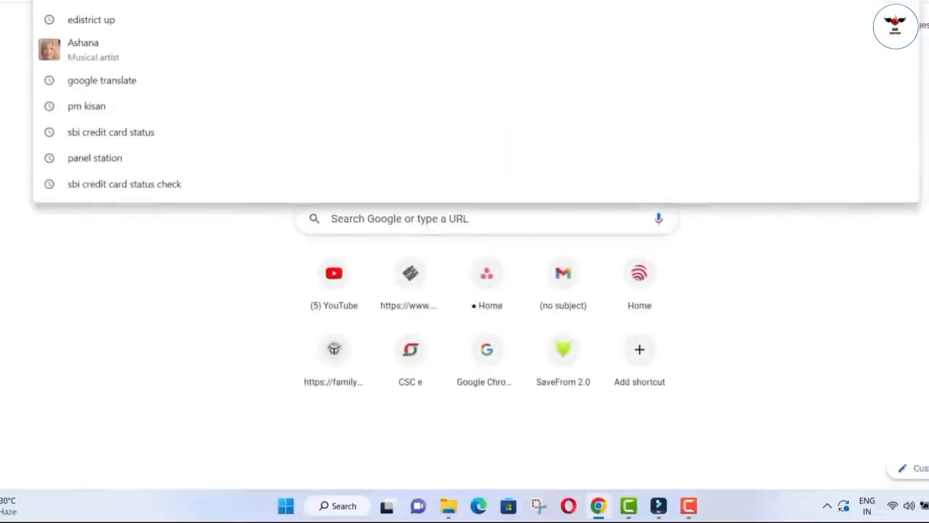
text(bhulekh)
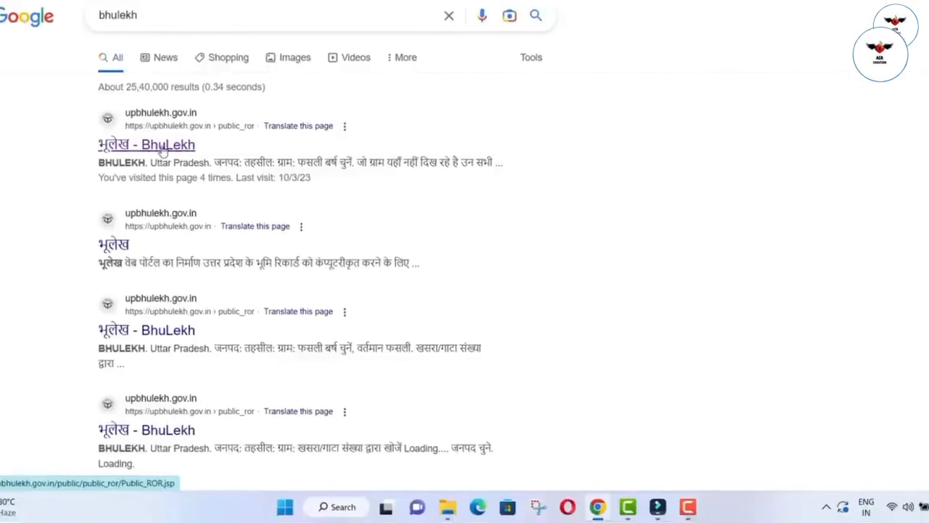
Step: On UP Bhulekh, choose the farmer's district, tehsil and village
click(162, 149)
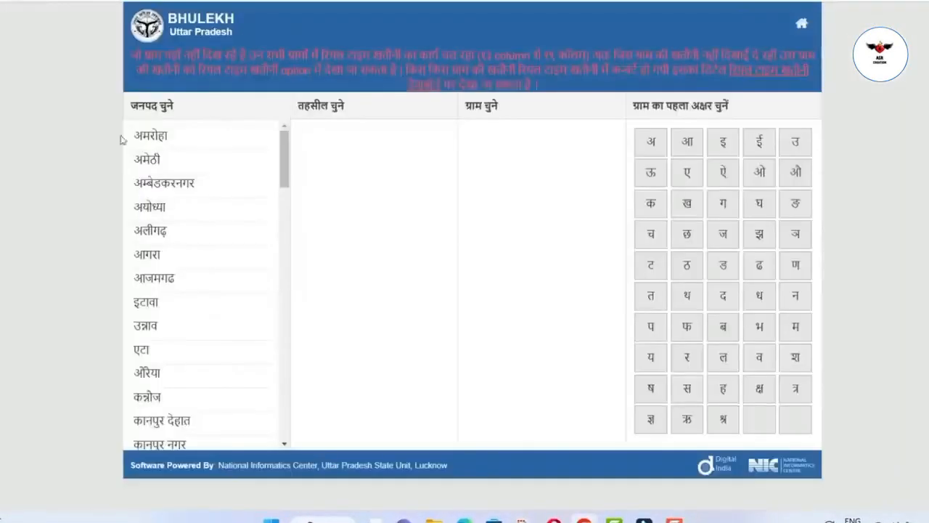
scroll(193, 354, down, 10)
click(196, 386)
click(364, 255)
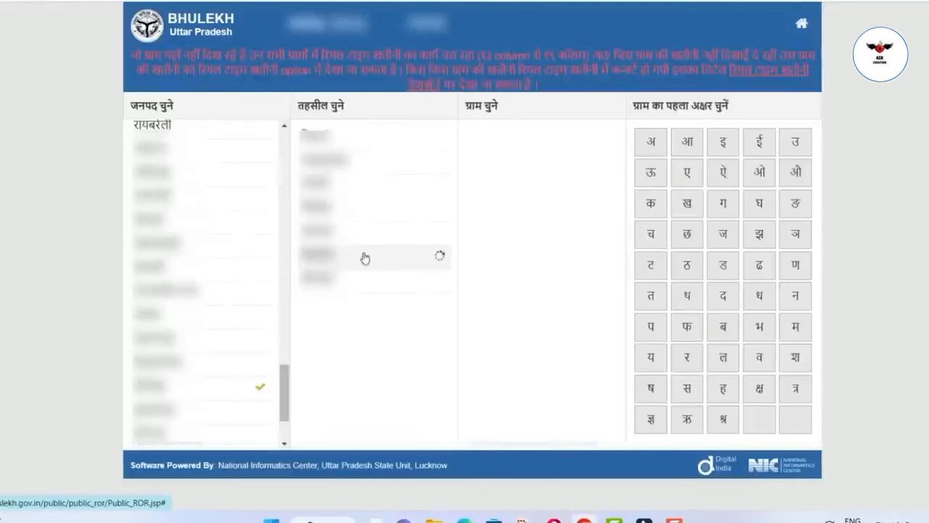
scroll(524, 270, down, 5)
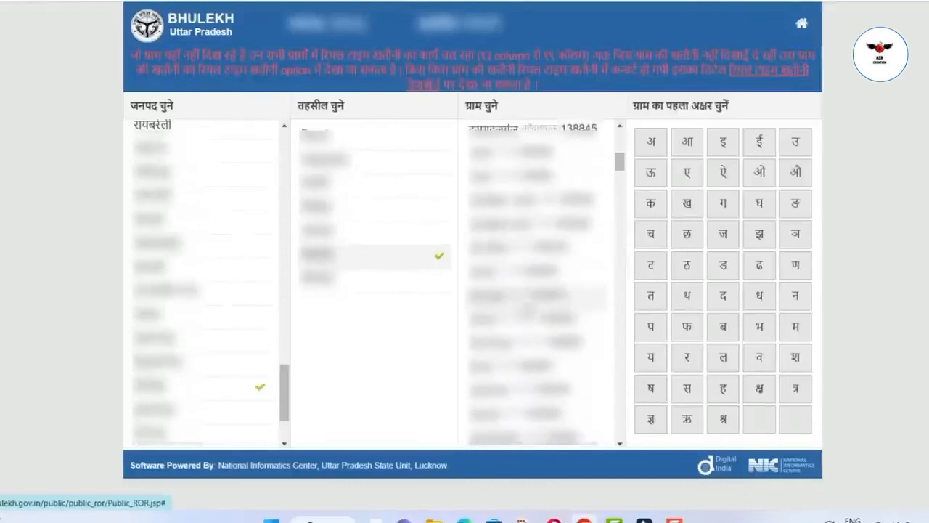
click(526, 201)
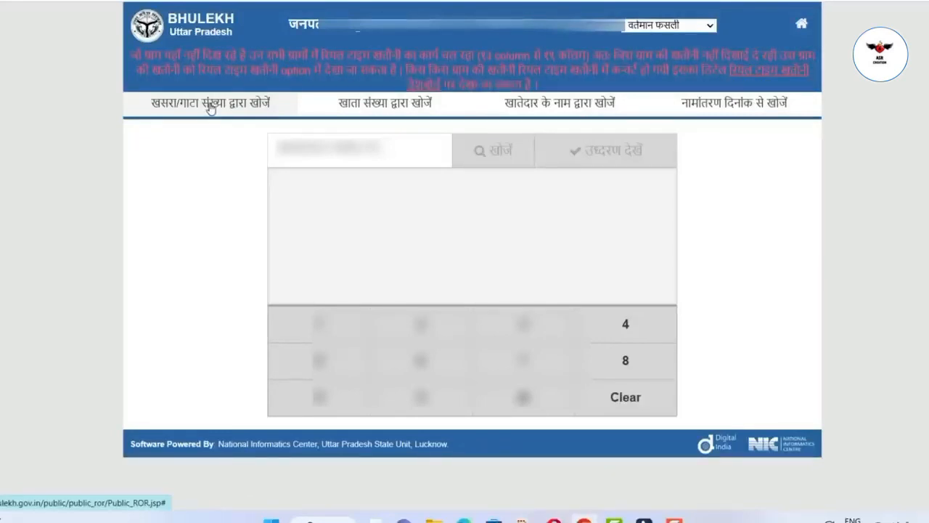
Step: Search the land record by Khasra/Gata number using the on-screen keypad
click(211, 106)
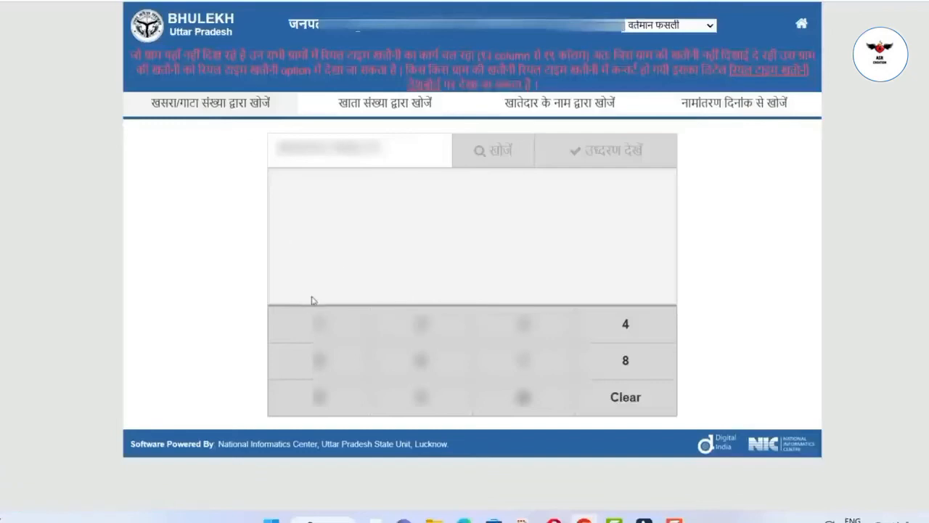
click(319, 324)
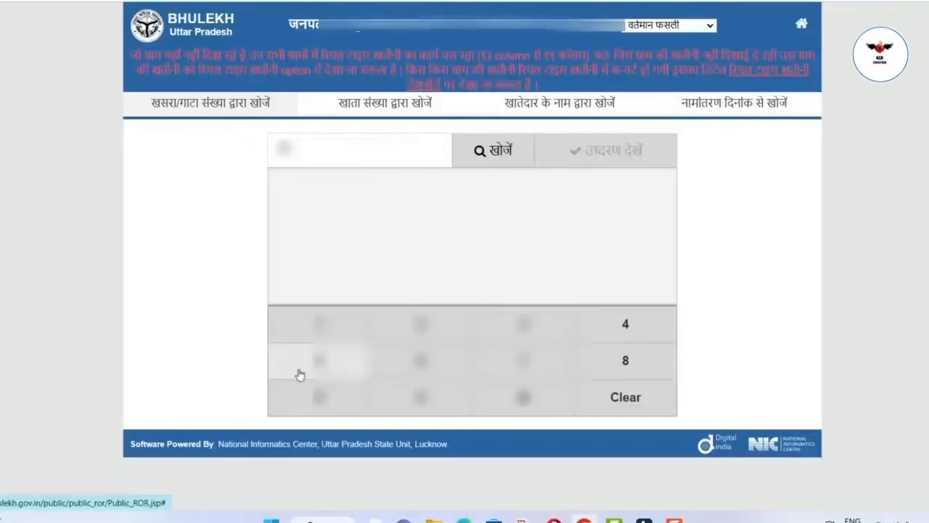
click(319, 394)
click(331, 367)
click(500, 154)
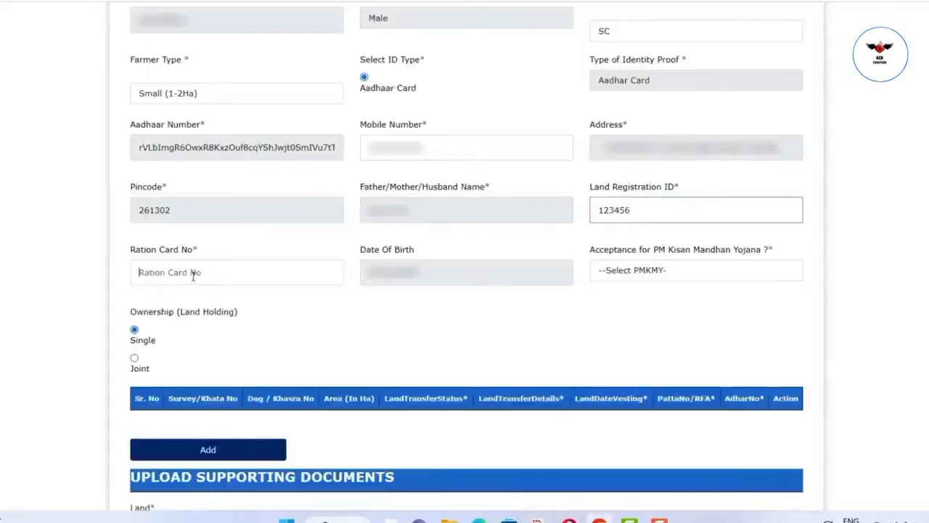
Step: Enter the ration card number and set PM Kisan Mandhan Yojana acceptance to No
click(193, 275)
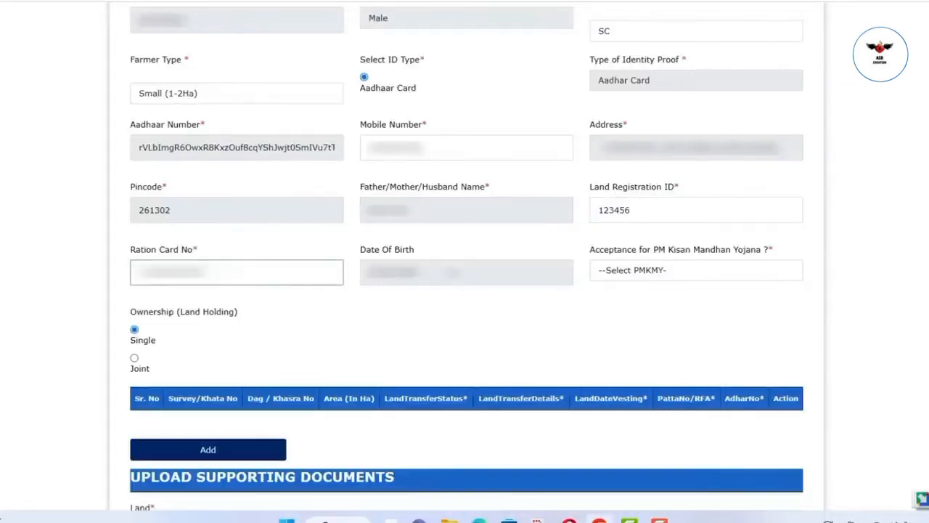
click(666, 274)
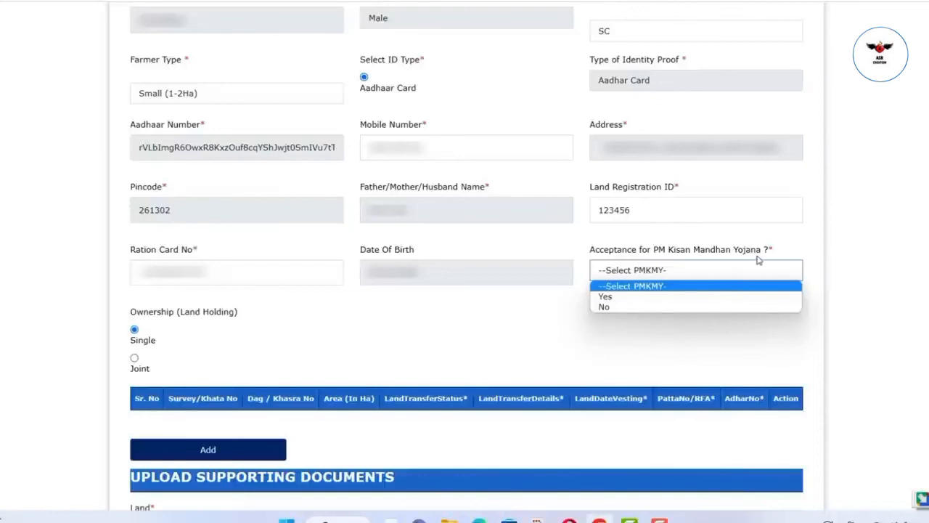
click(621, 306)
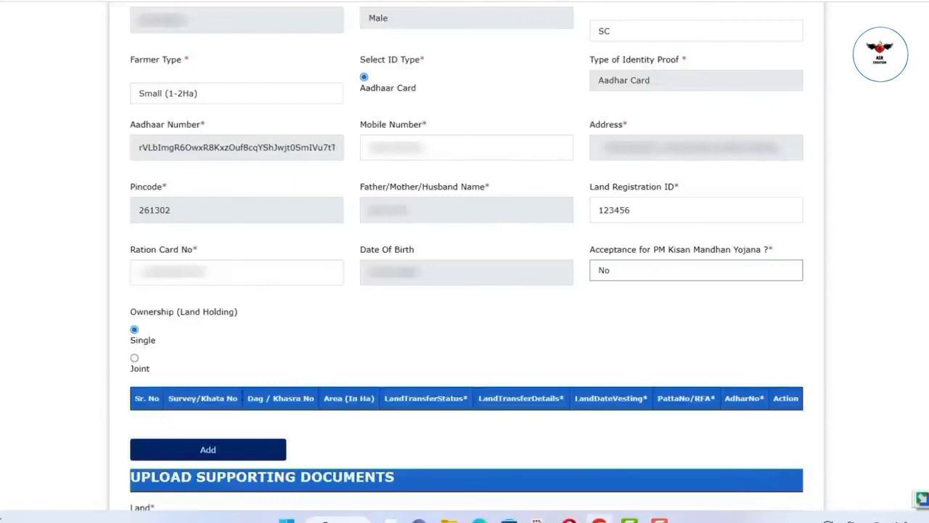
scroll(323, 282, down, 3)
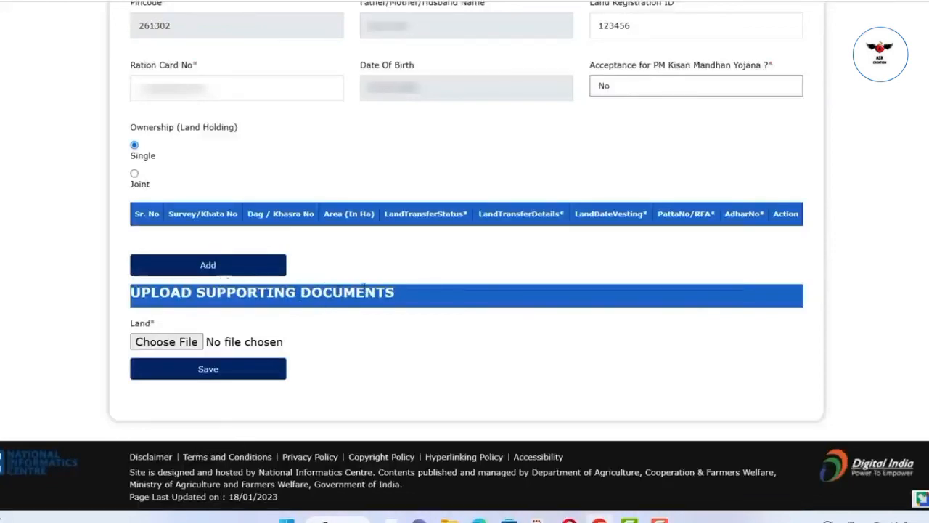
Step: Add a land detail with the survey/khata number, Dag/Khasra No 12 and area 0.25 Ha
click(235, 270)
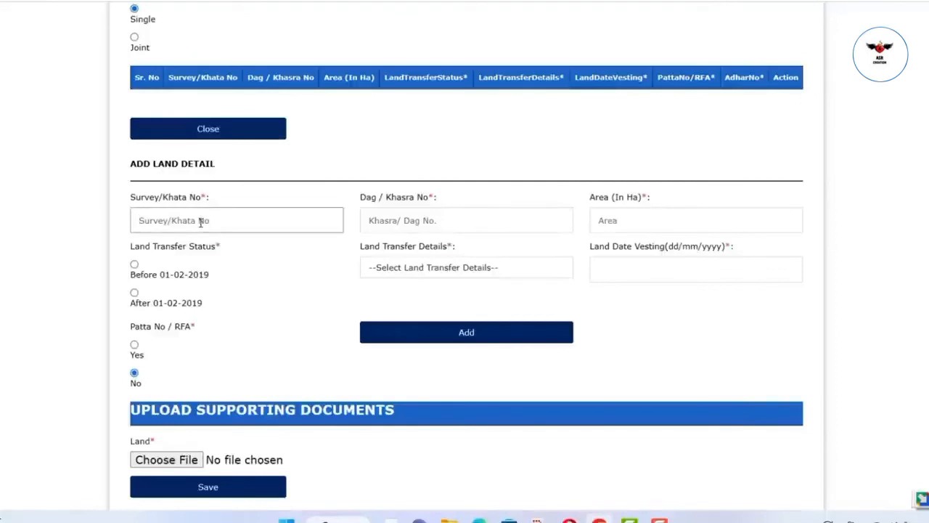
click(201, 222)
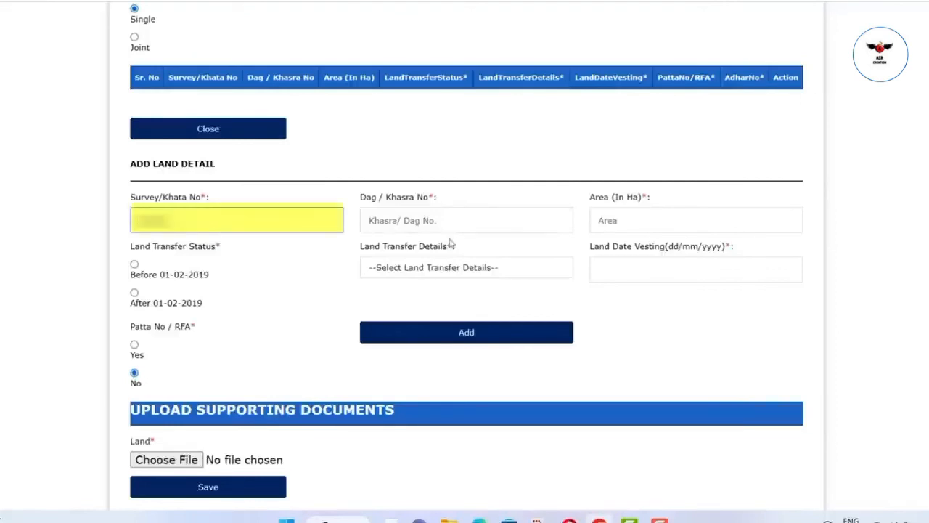
click(445, 226)
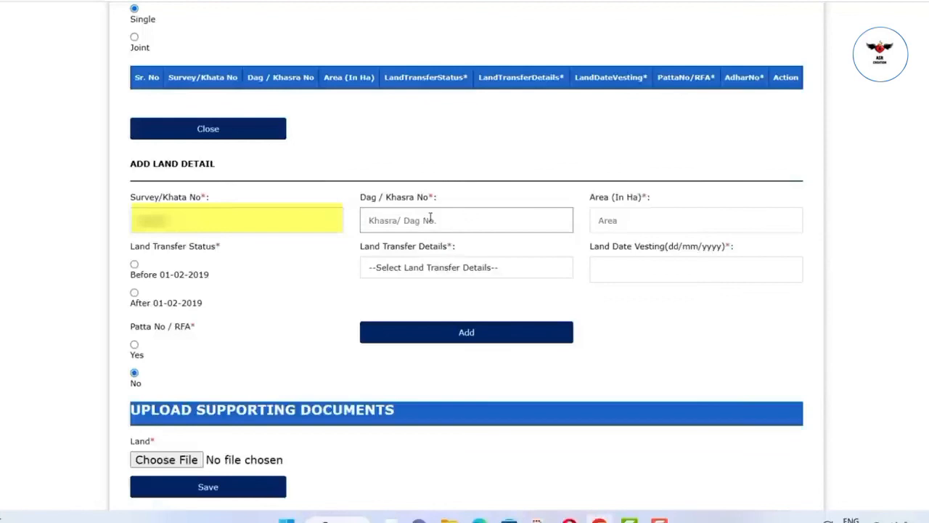
text(12)
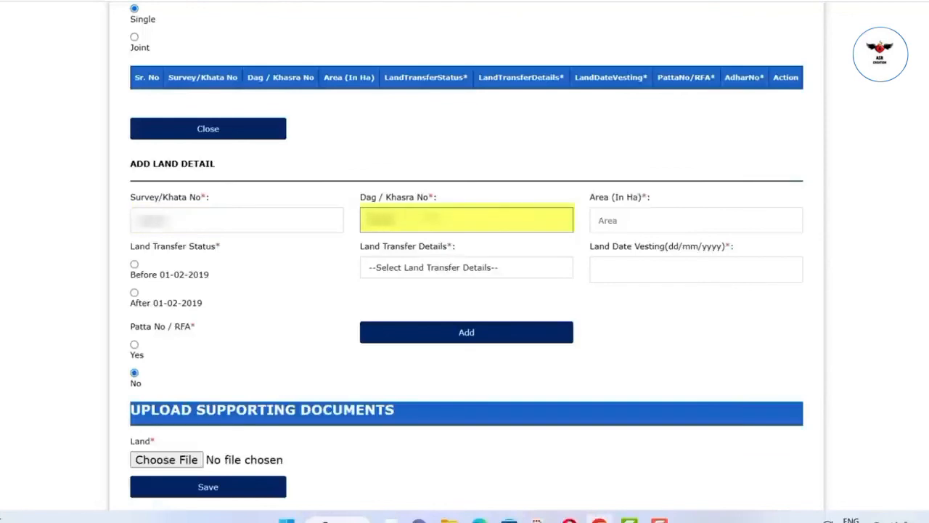
click(607, 223)
text(0.25)
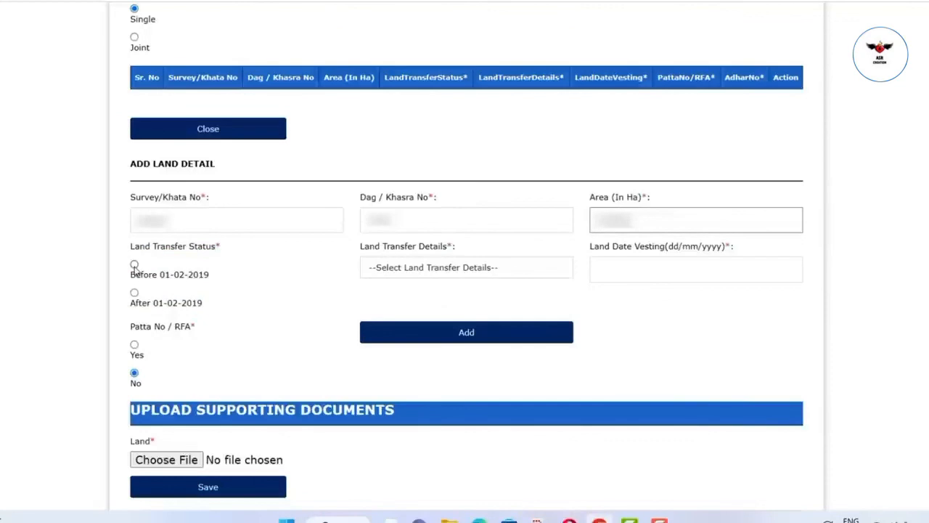
Step: Mark the land transfer as Before 01-02-2019 due to Death of Father
click(135, 265)
click(421, 271)
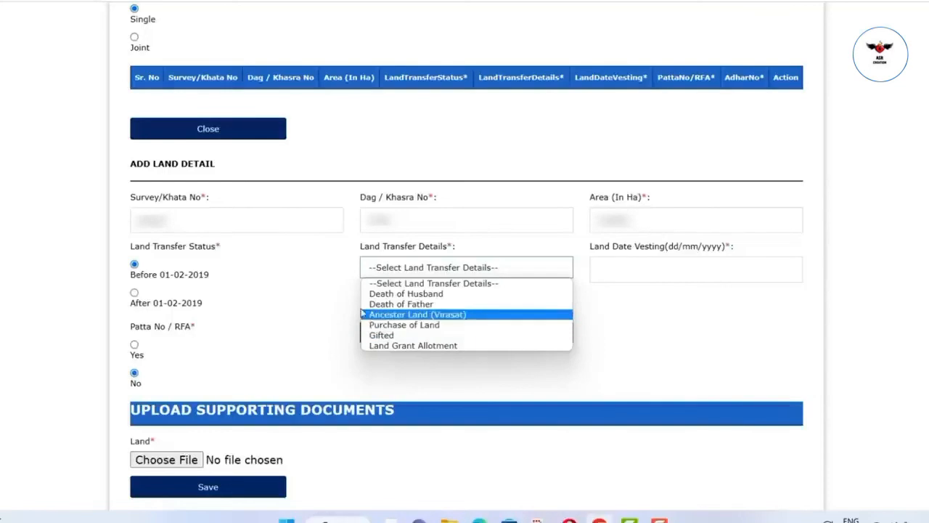
click(404, 303)
click(638, 268)
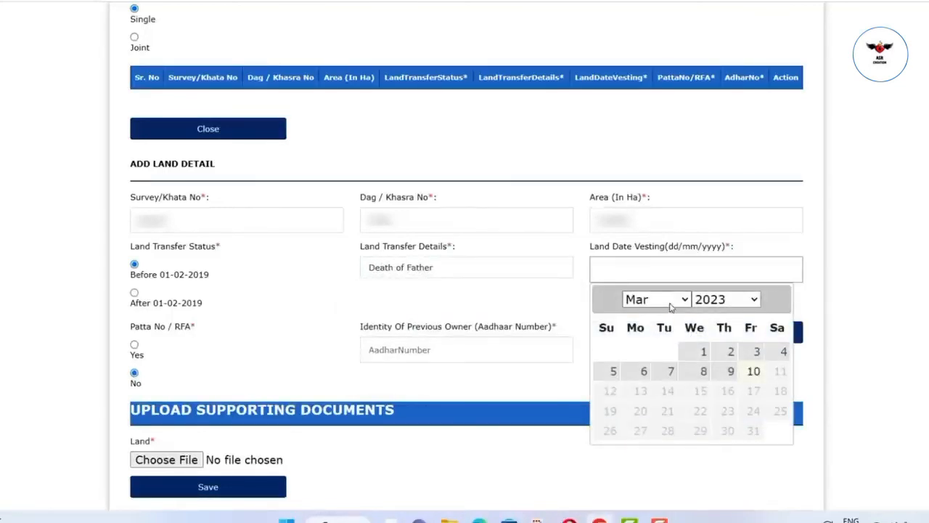
Step: Set the land vesting date to the 12th of the chosen year
click(655, 300)
click(726, 299)
click(719, 266)
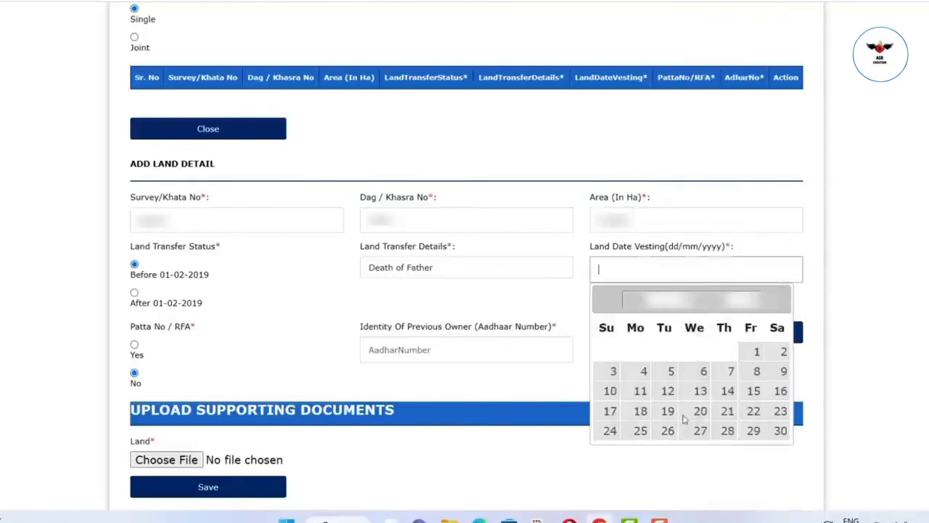
click(668, 391)
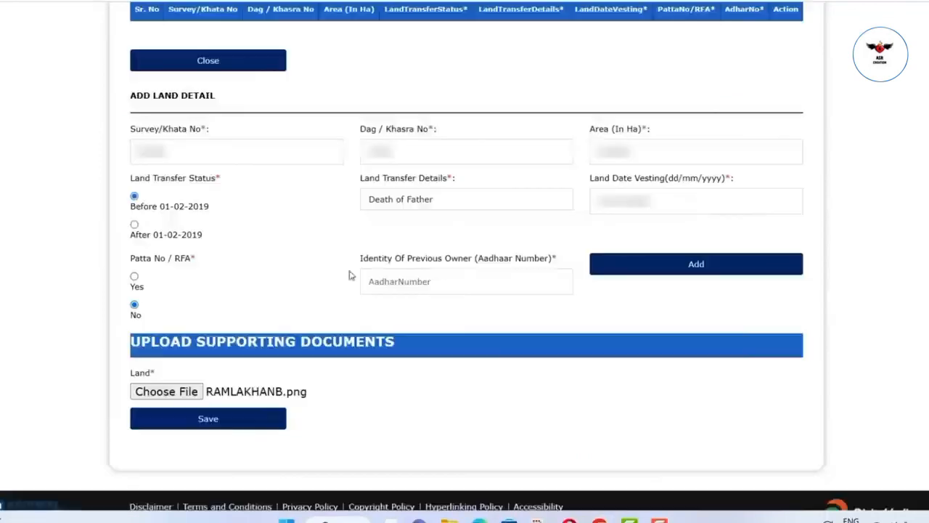
Step: Enter the previous owner's Aadhaar number and add the land as row 1 of the table
click(392, 282)
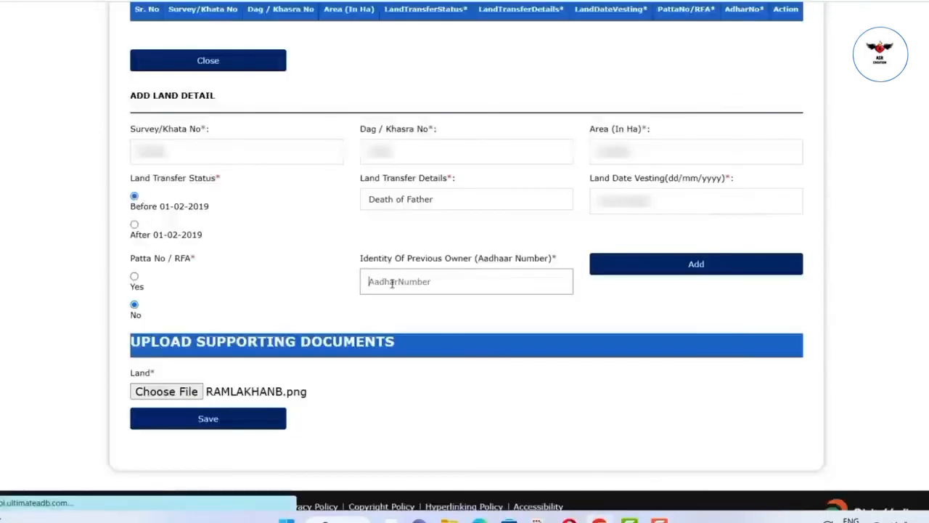
text(XXXXXX)
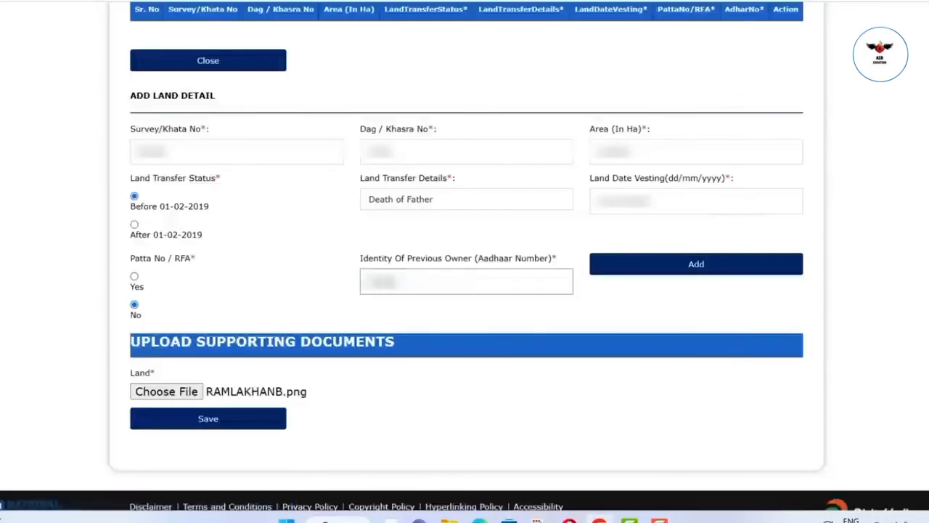
text(XX)
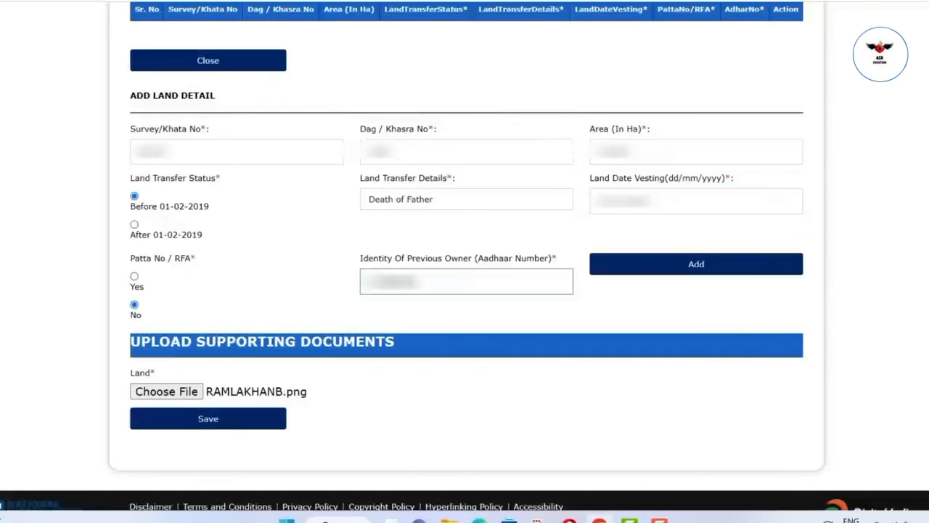
text(0)
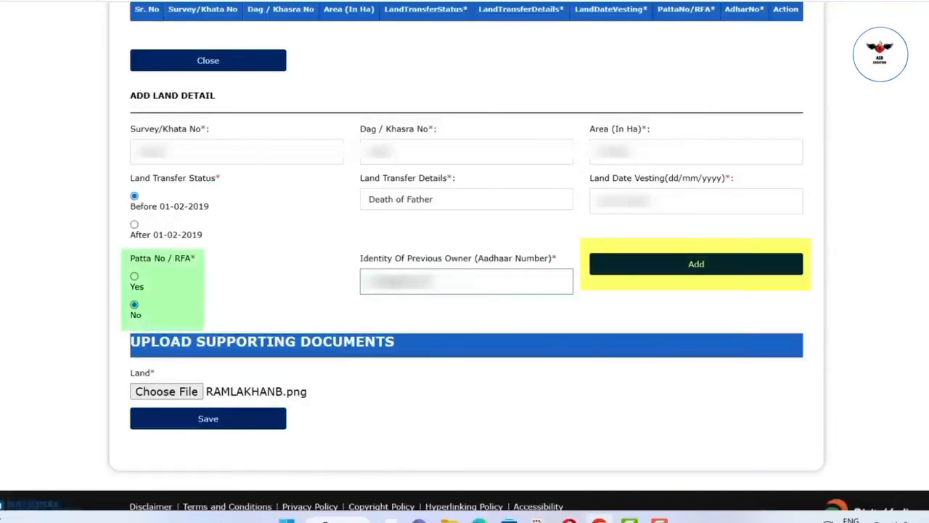
click(711, 273)
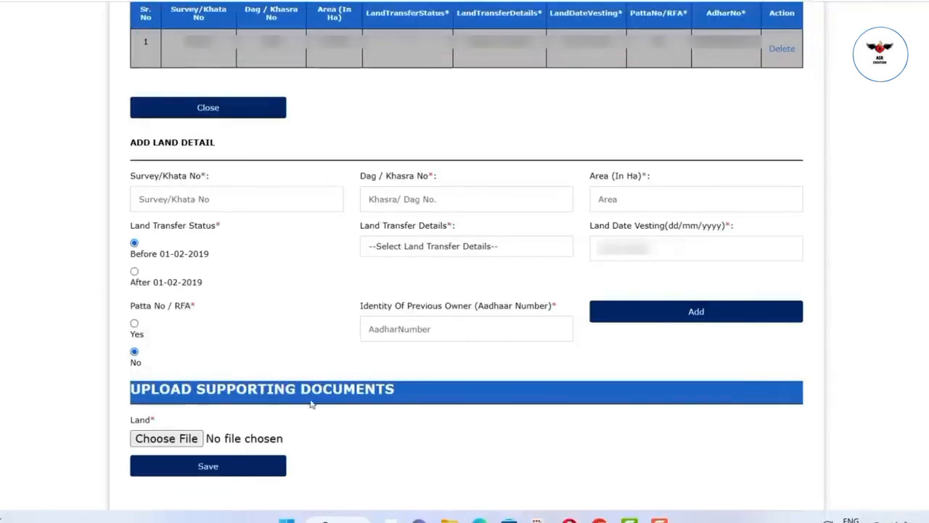
Step: Attach RAMLAKHANB.pdf as the land document and save the registration
click(149, 465)
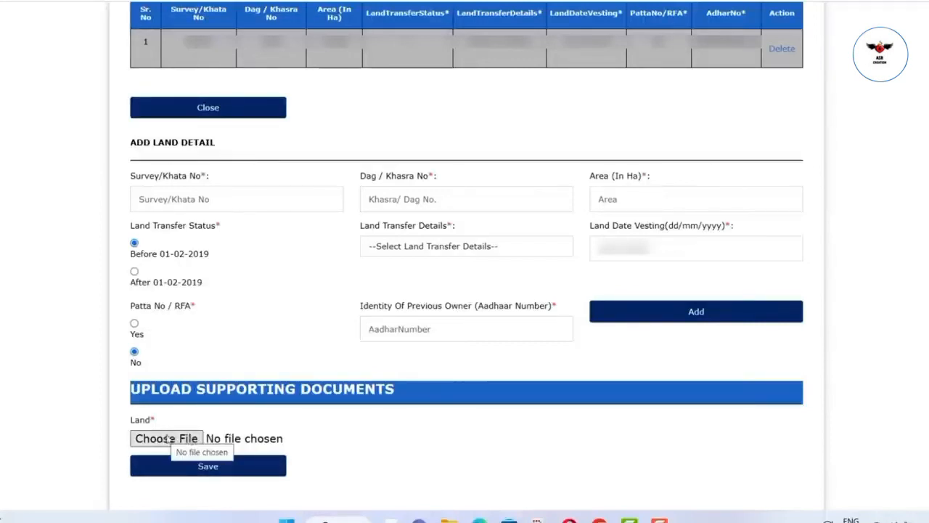
scroll(167, 439, down, 2)
click(170, 341)
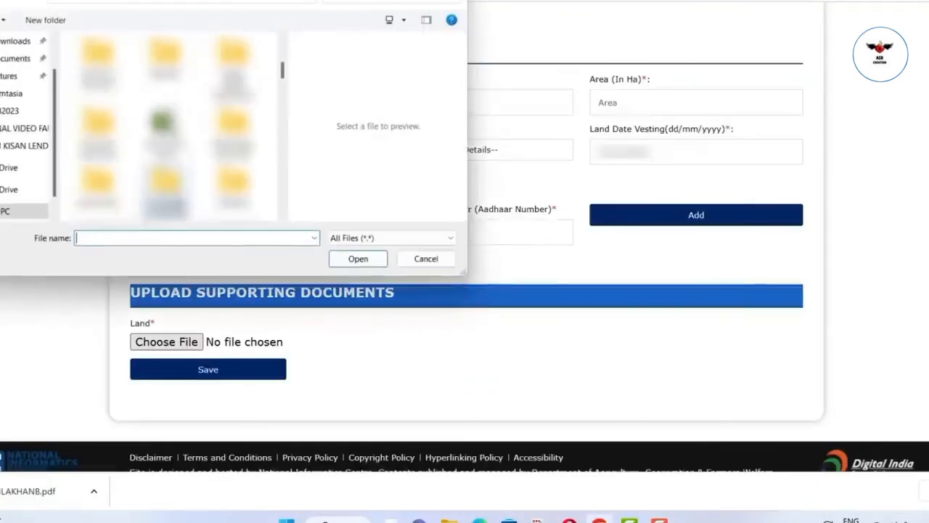
click(166, 192)
click(368, 260)
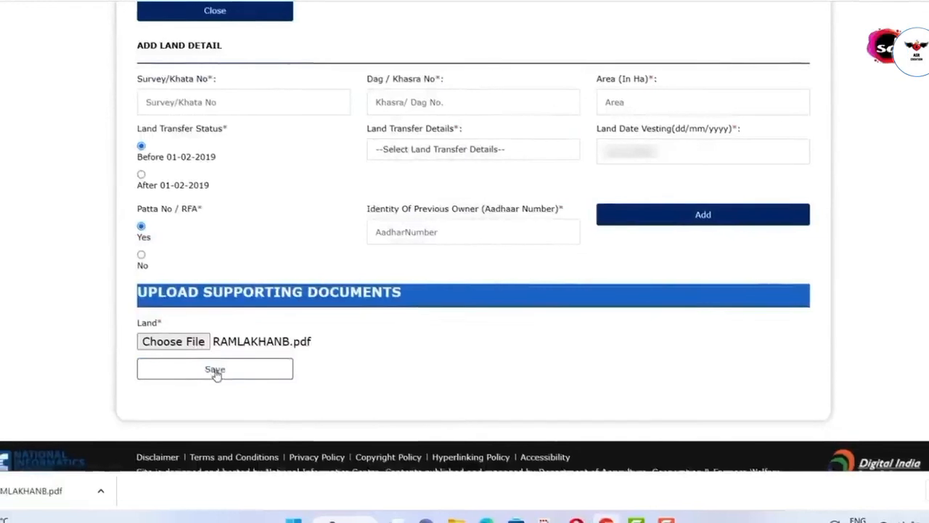
click(216, 370)
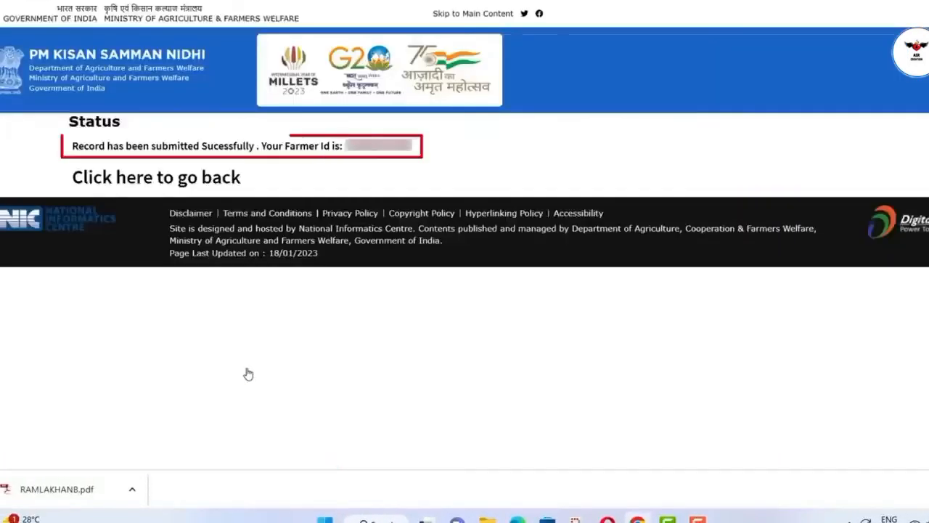
Step: Close the download bar and highlight, then deselect, the 'Record has been submitted' message
click(928, 489)
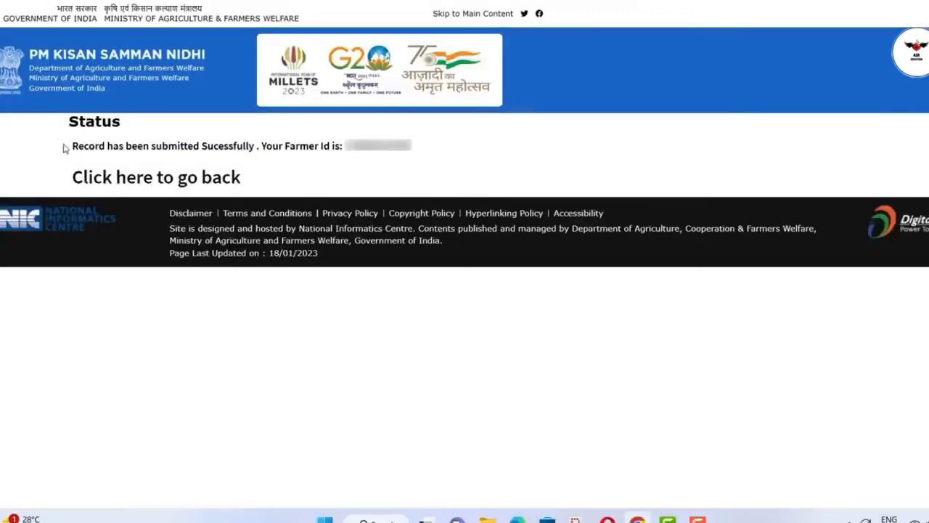
drag(71, 146, 116, 143)
drag(141, 141, 422, 159)
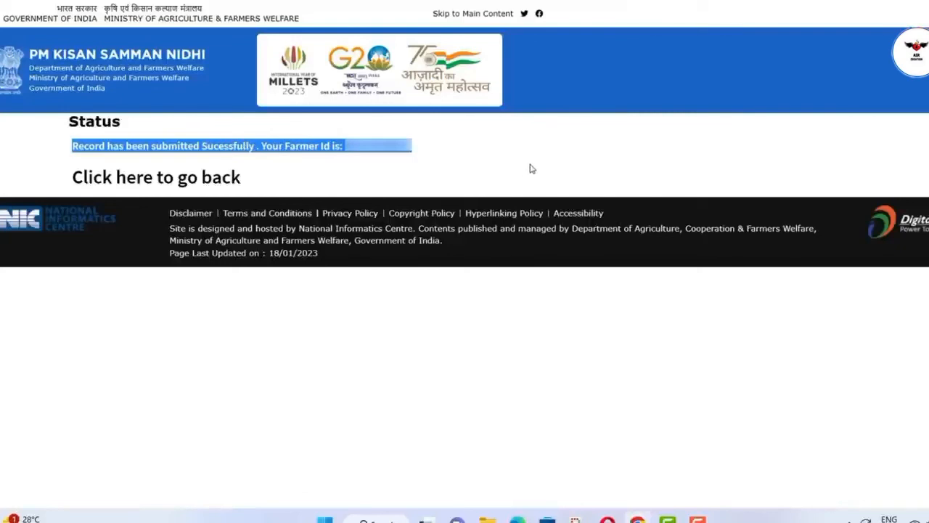
click(428, 178)
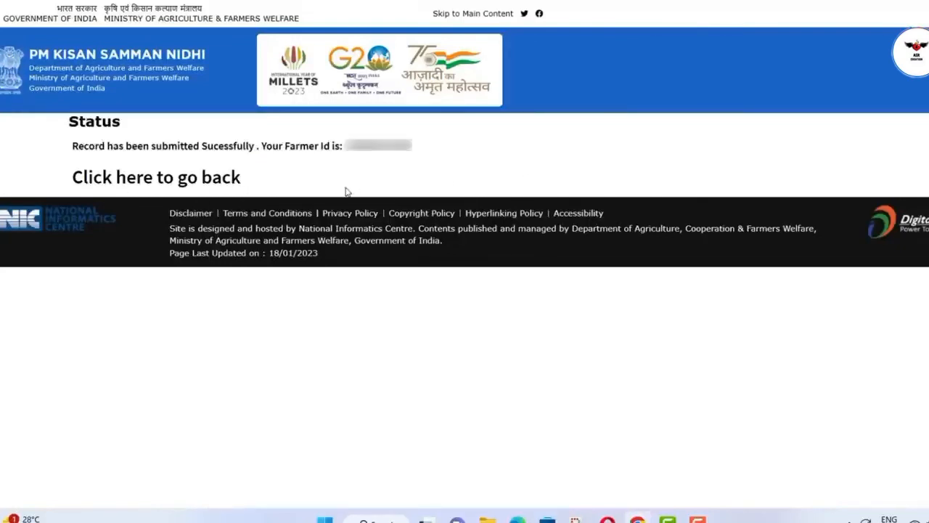